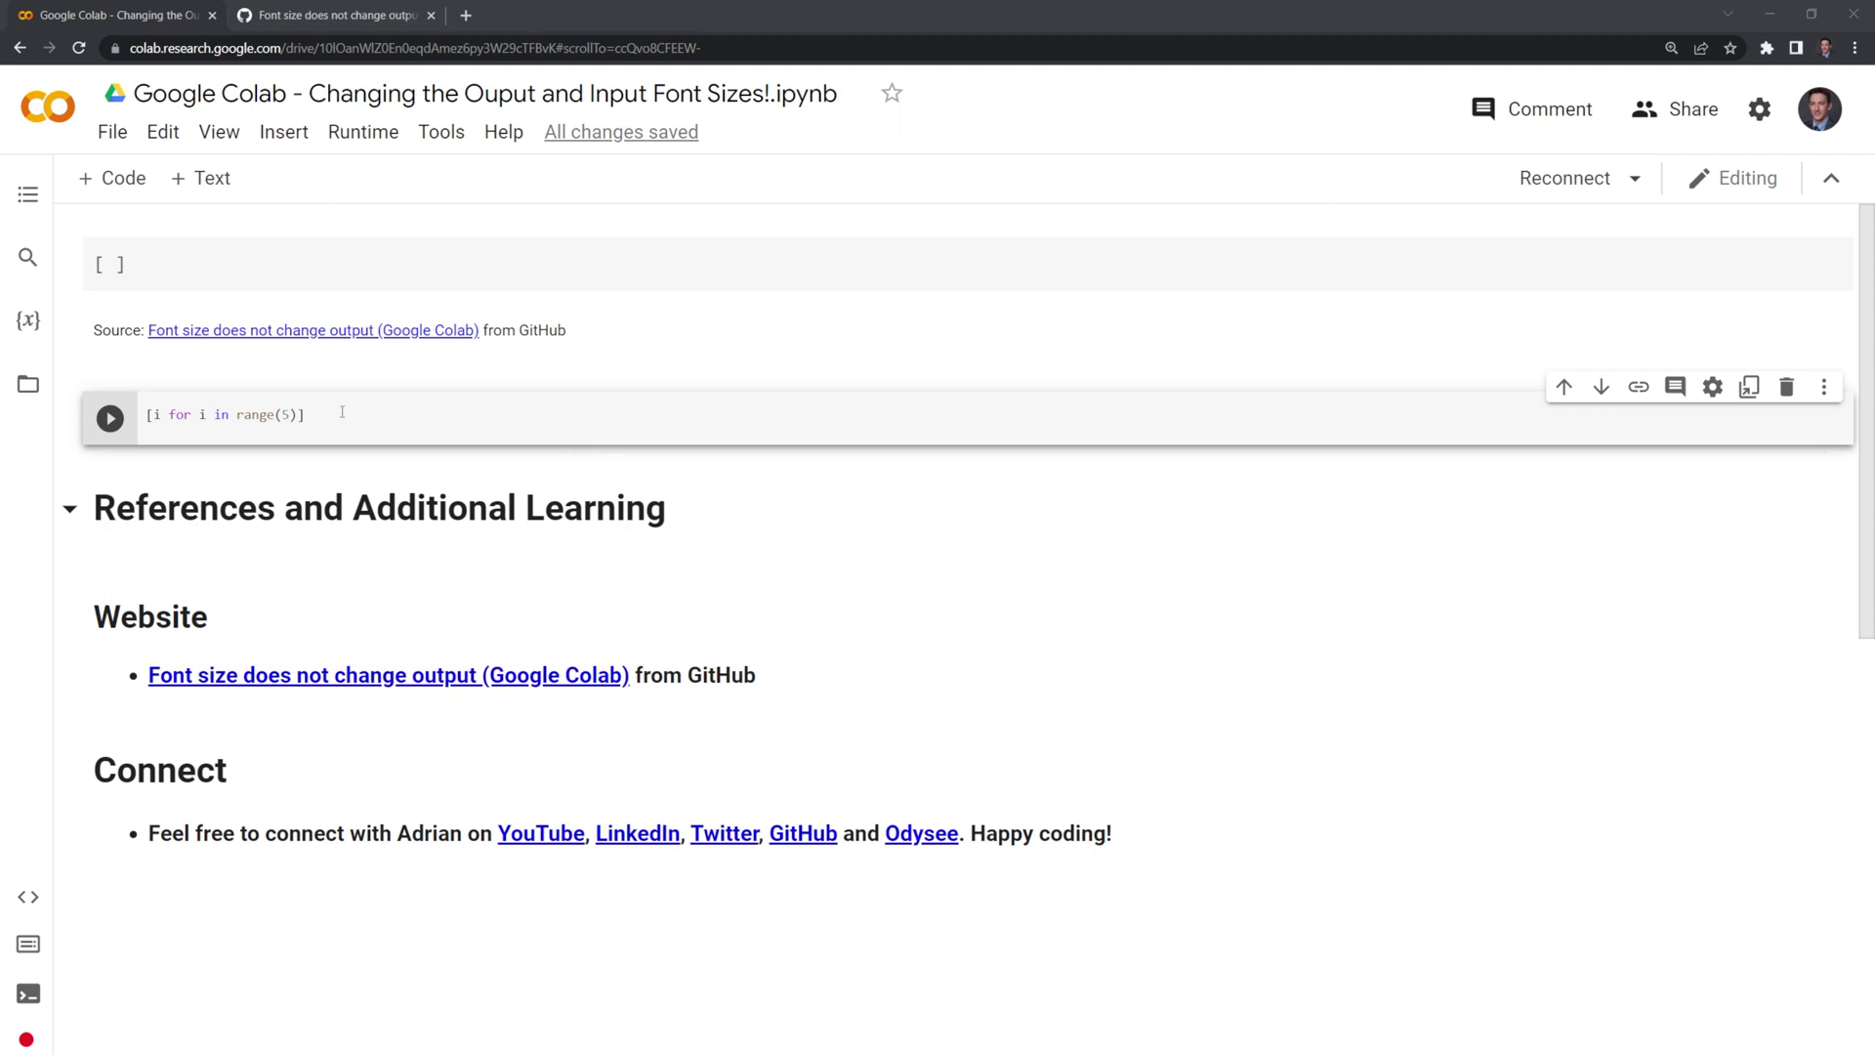
Run the [i for i in range(5)] cell, connecting to a runtime and printing [0, 1, 2, 3, 4].
click(110, 418)
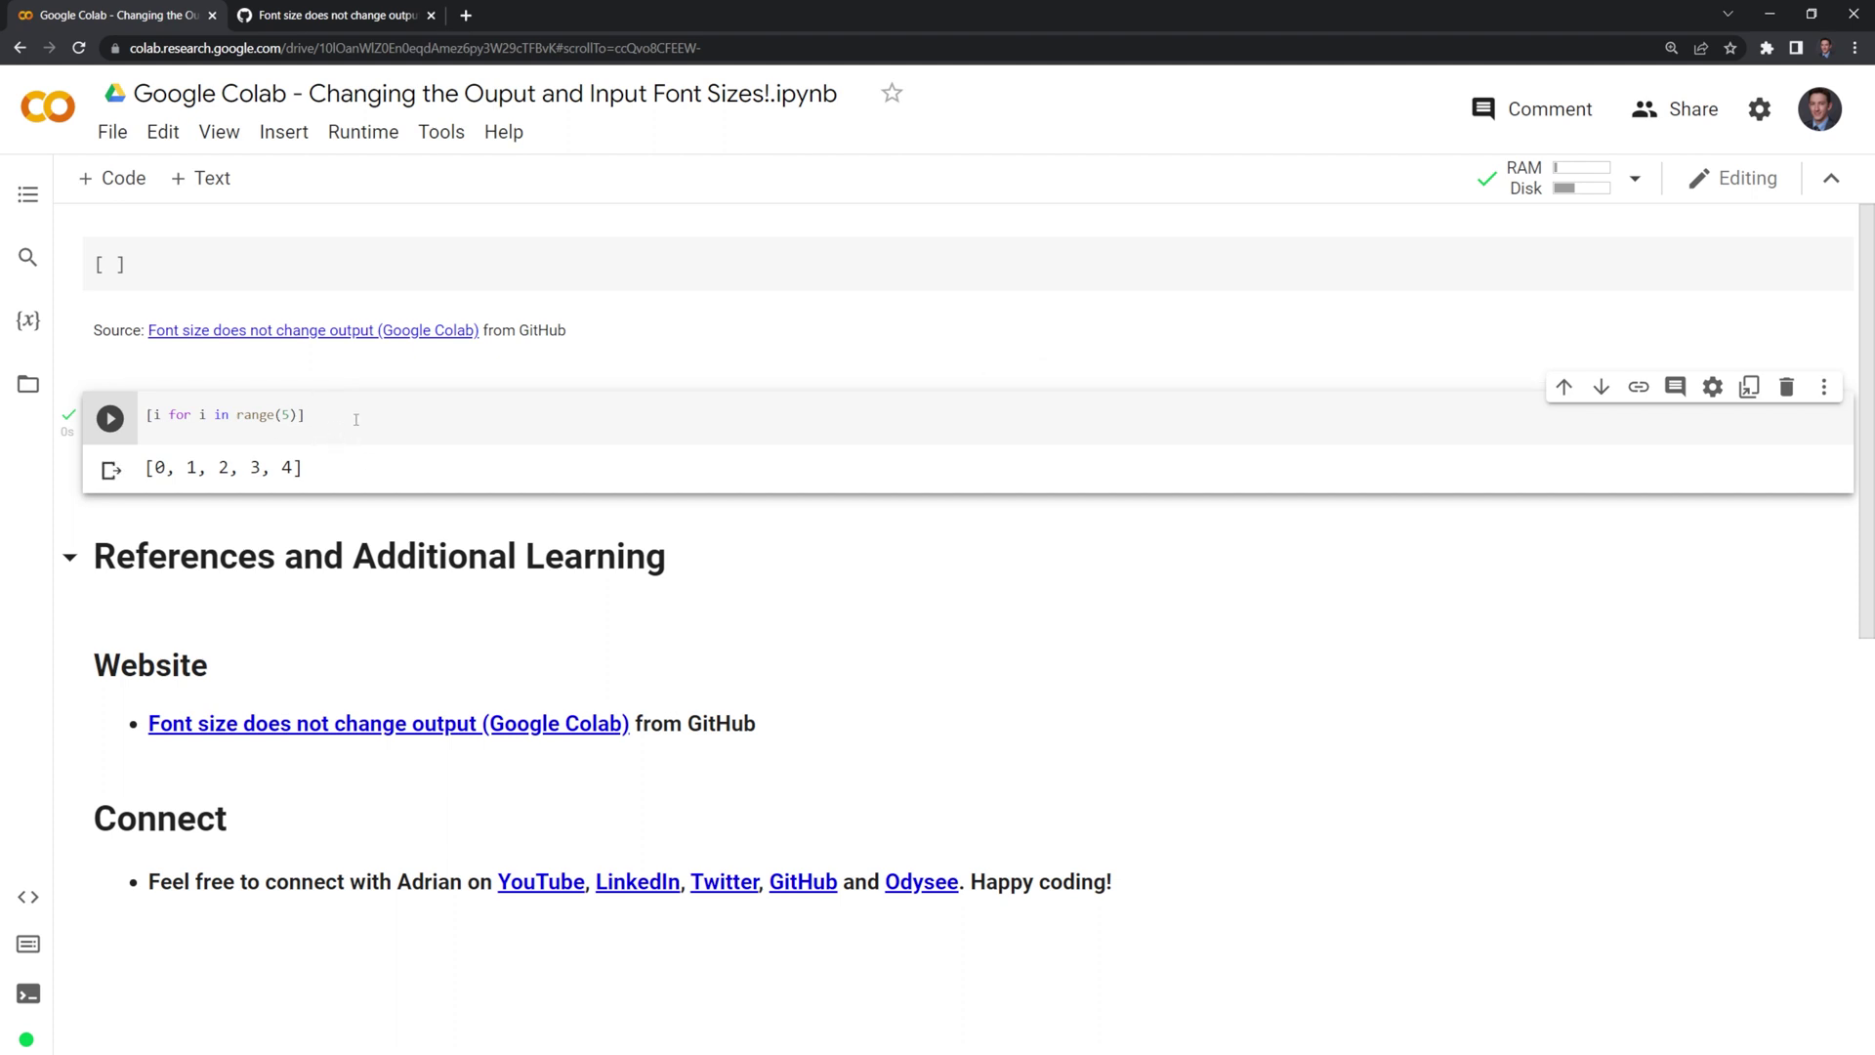
Set the Colab editor font size to 28 in Tools > Settings > Editor and save.
click(311, 417)
click(444, 145)
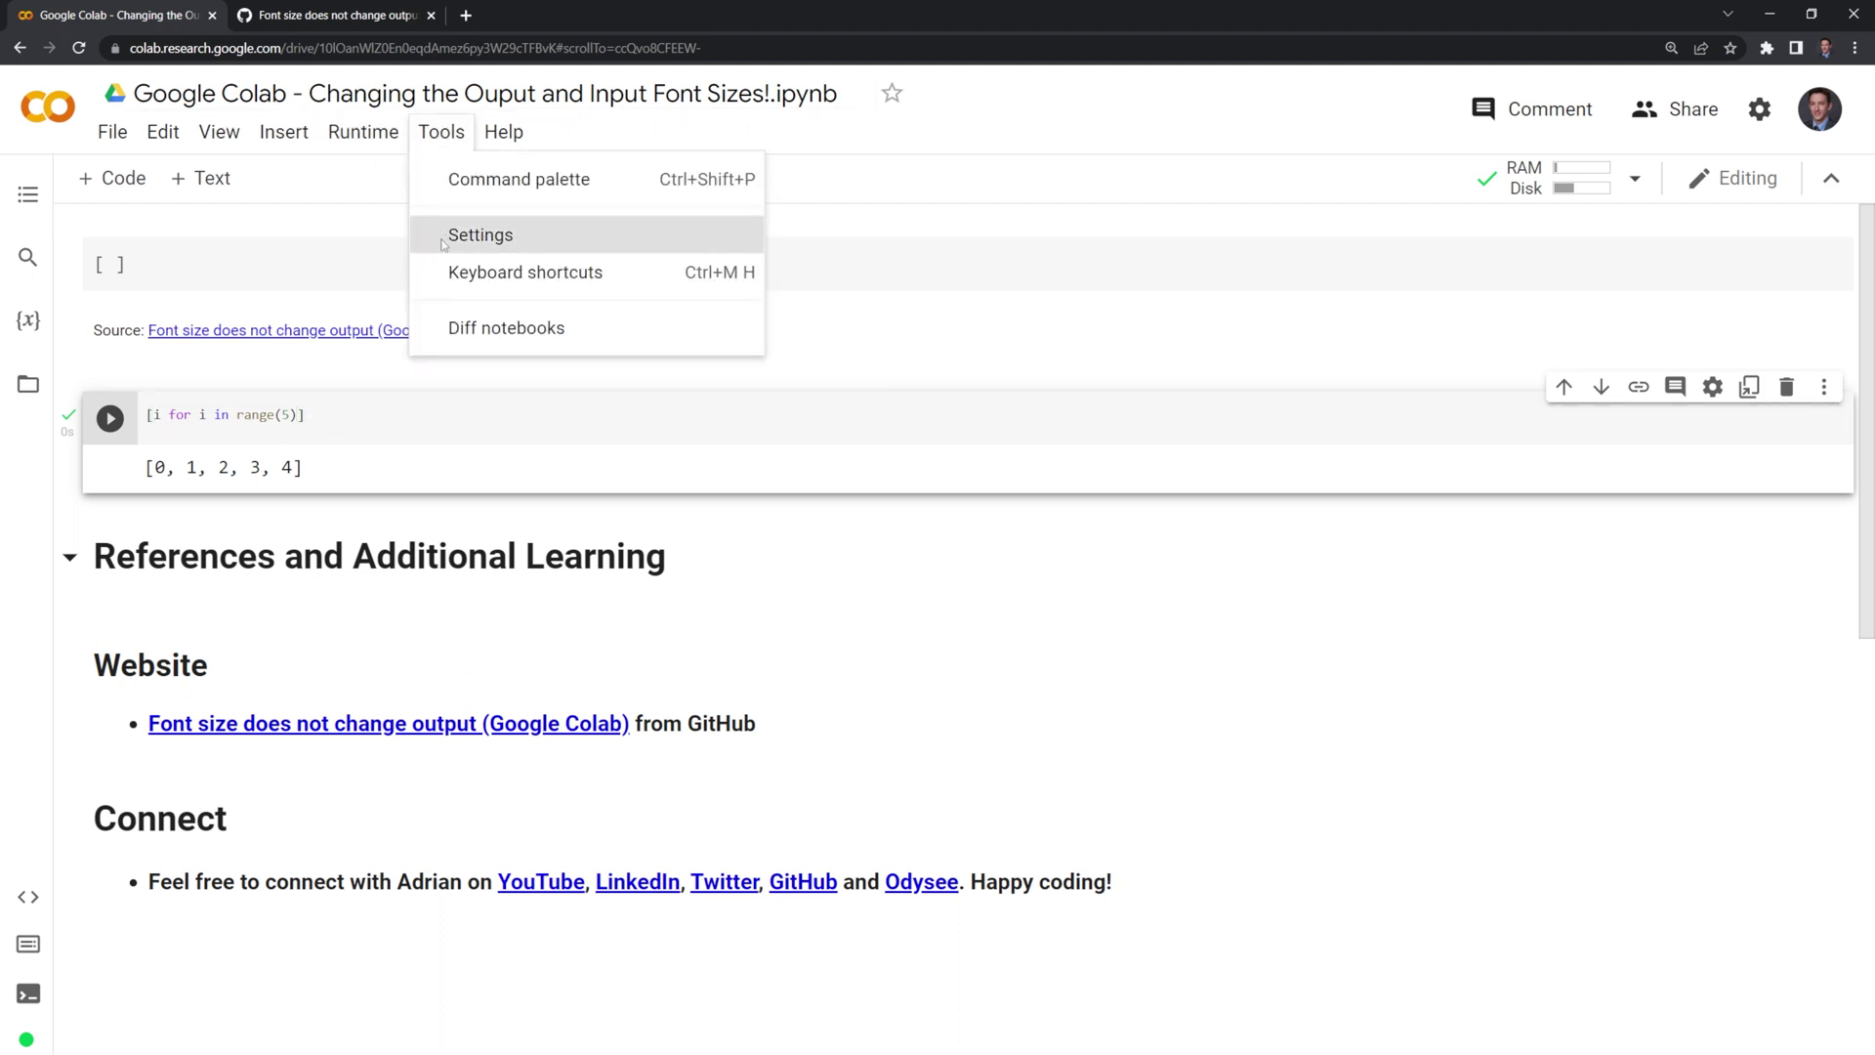
click(480, 234)
click(574, 428)
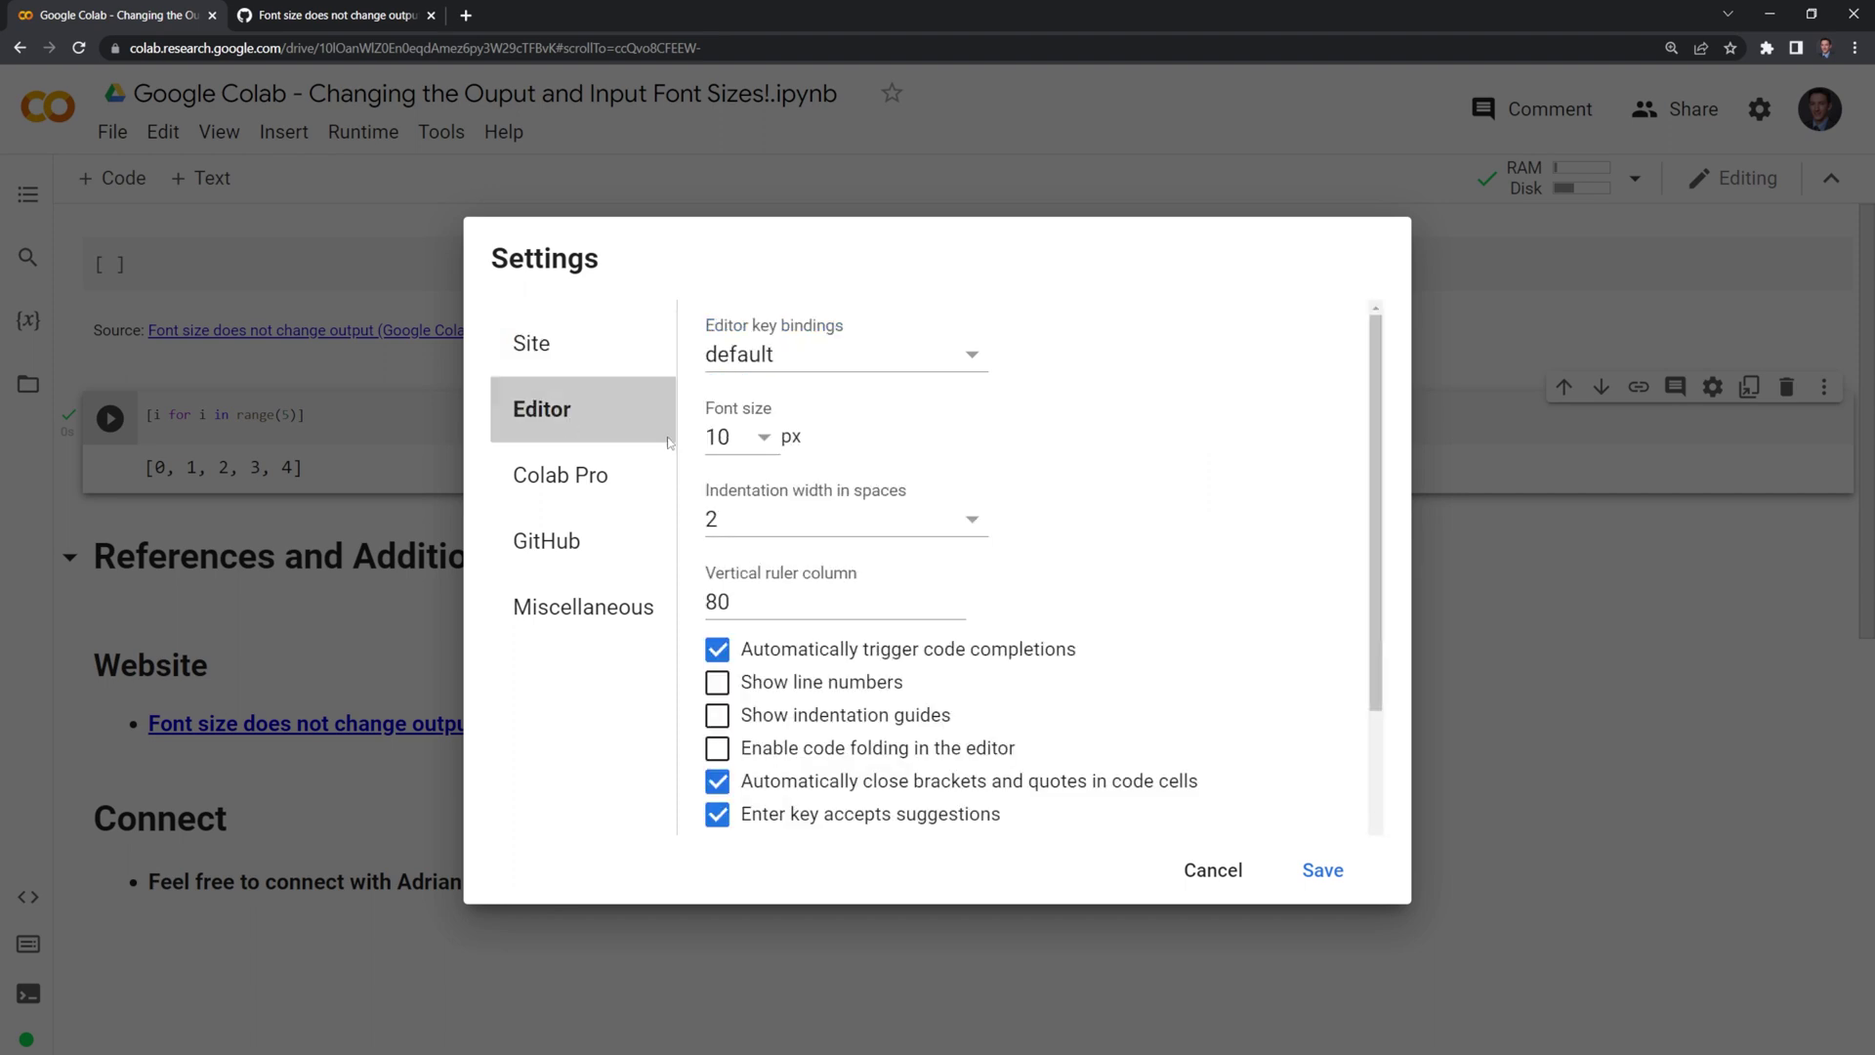
click(762, 437)
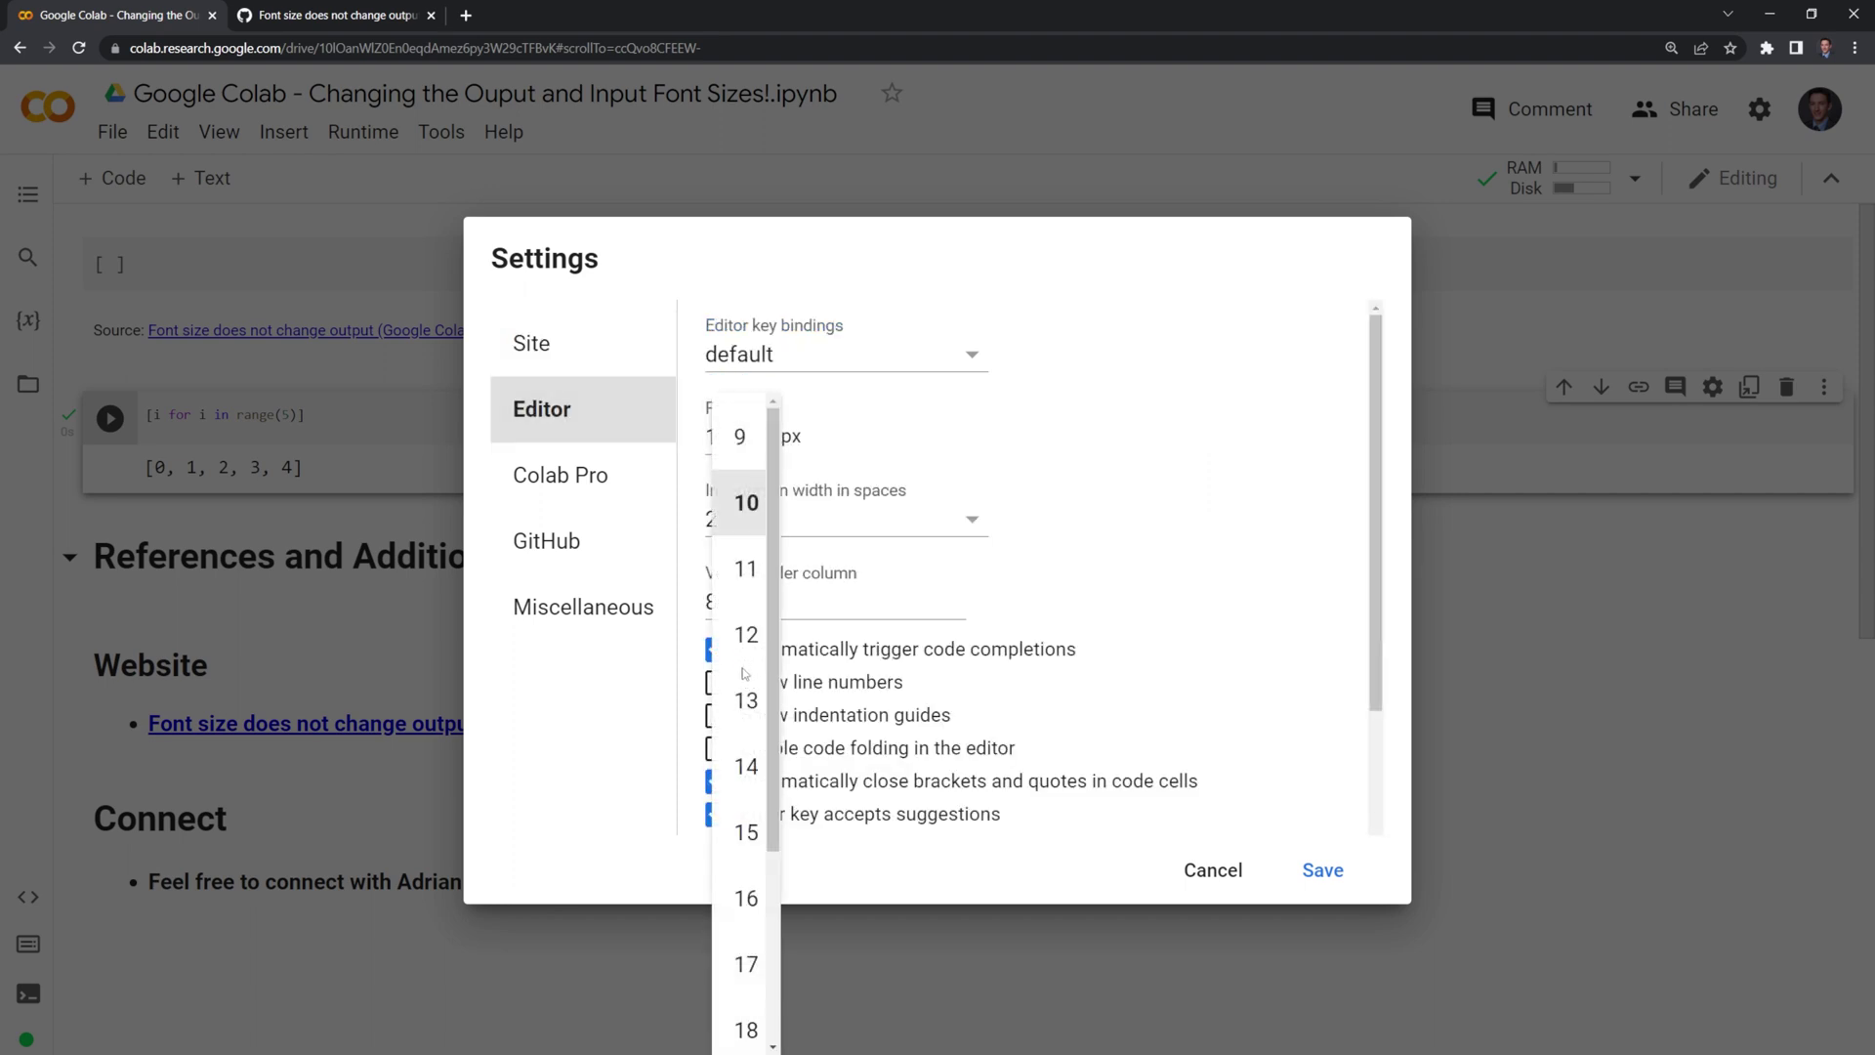
scroll(743, 672, down, 5)
click(746, 981)
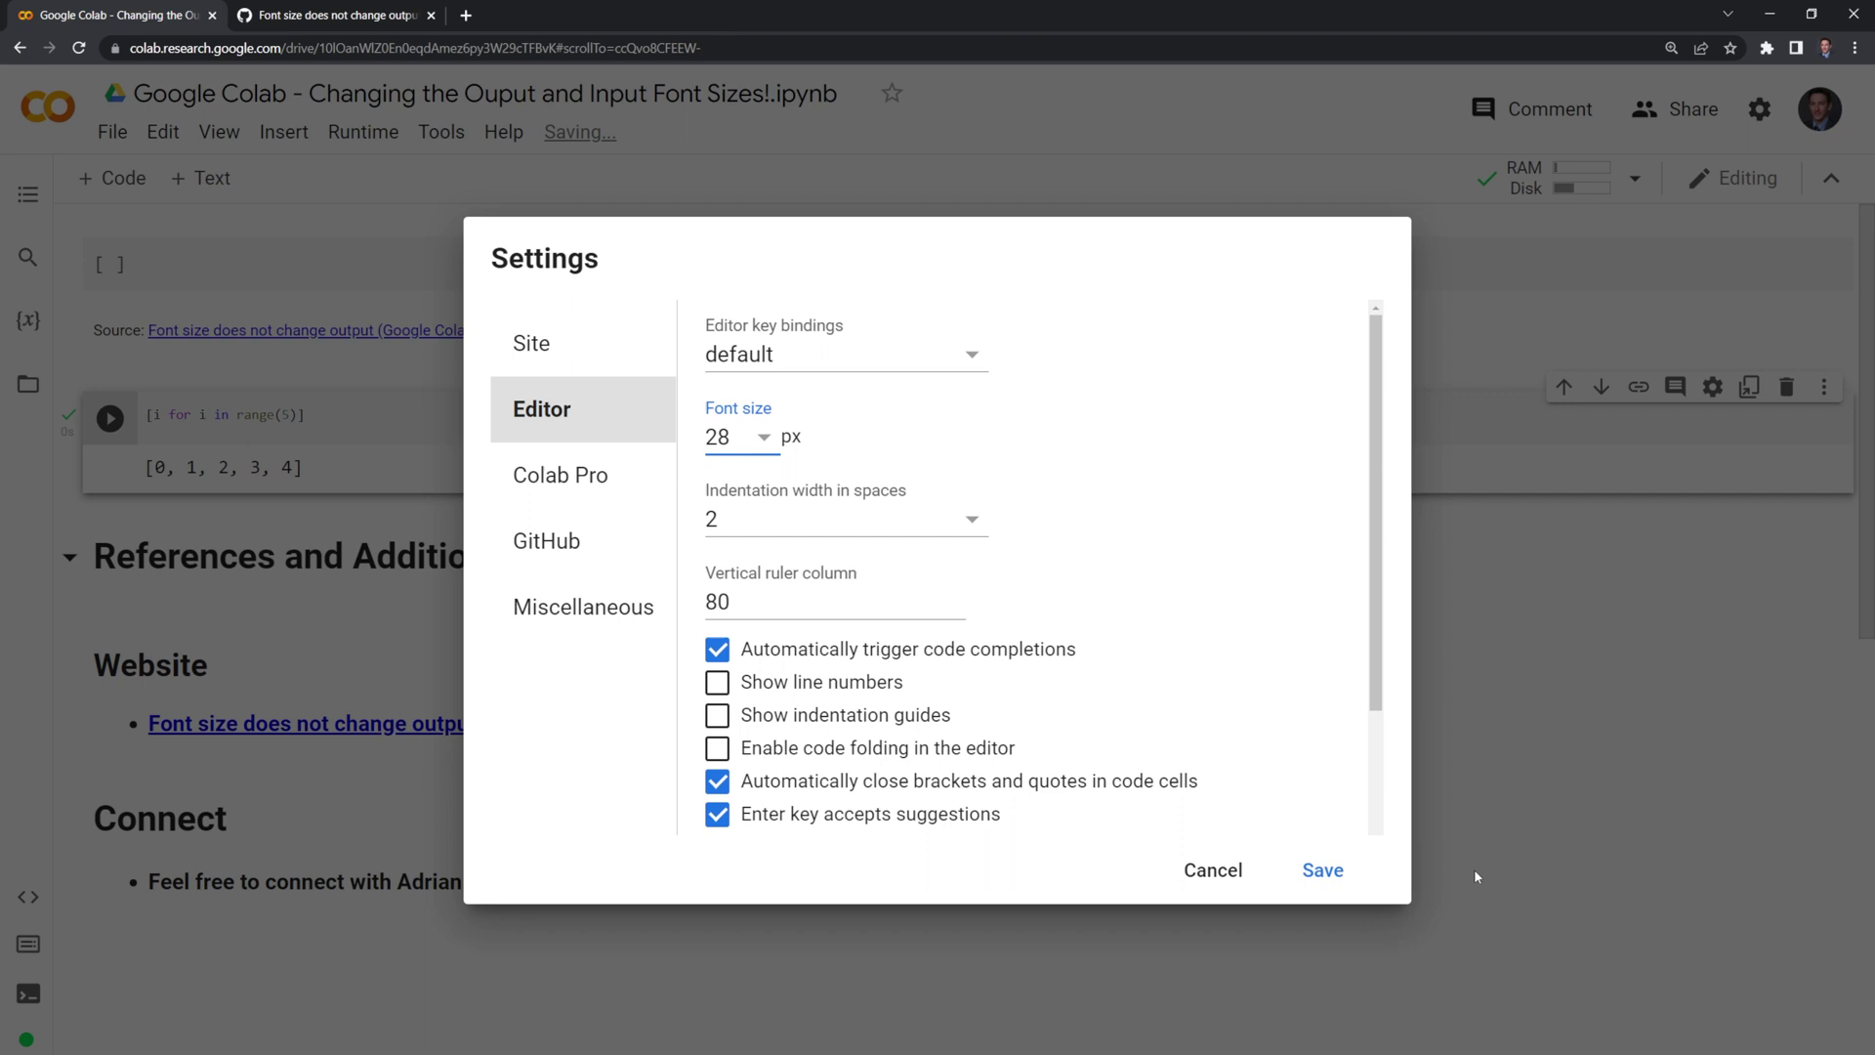
click(1322, 869)
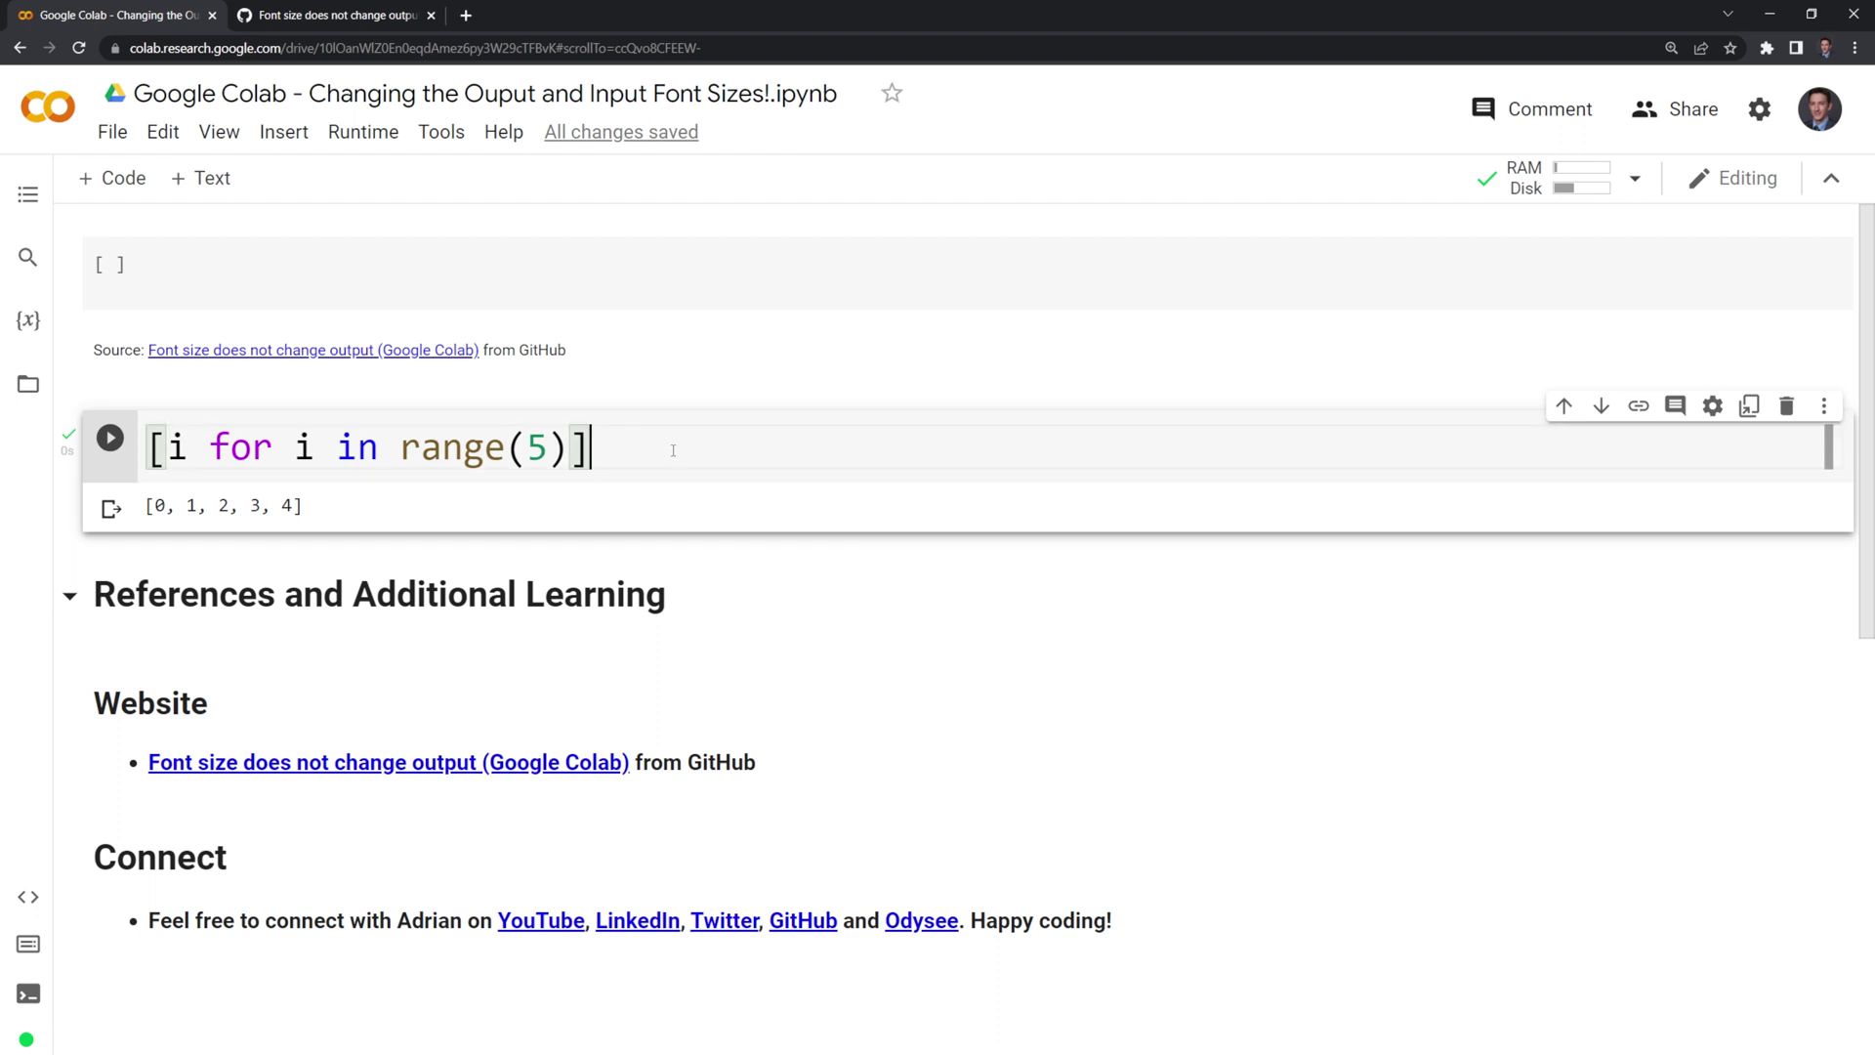
Re-run the list cell and select the pre-execute hook code in the GitHub issue.
key(shift+Return)
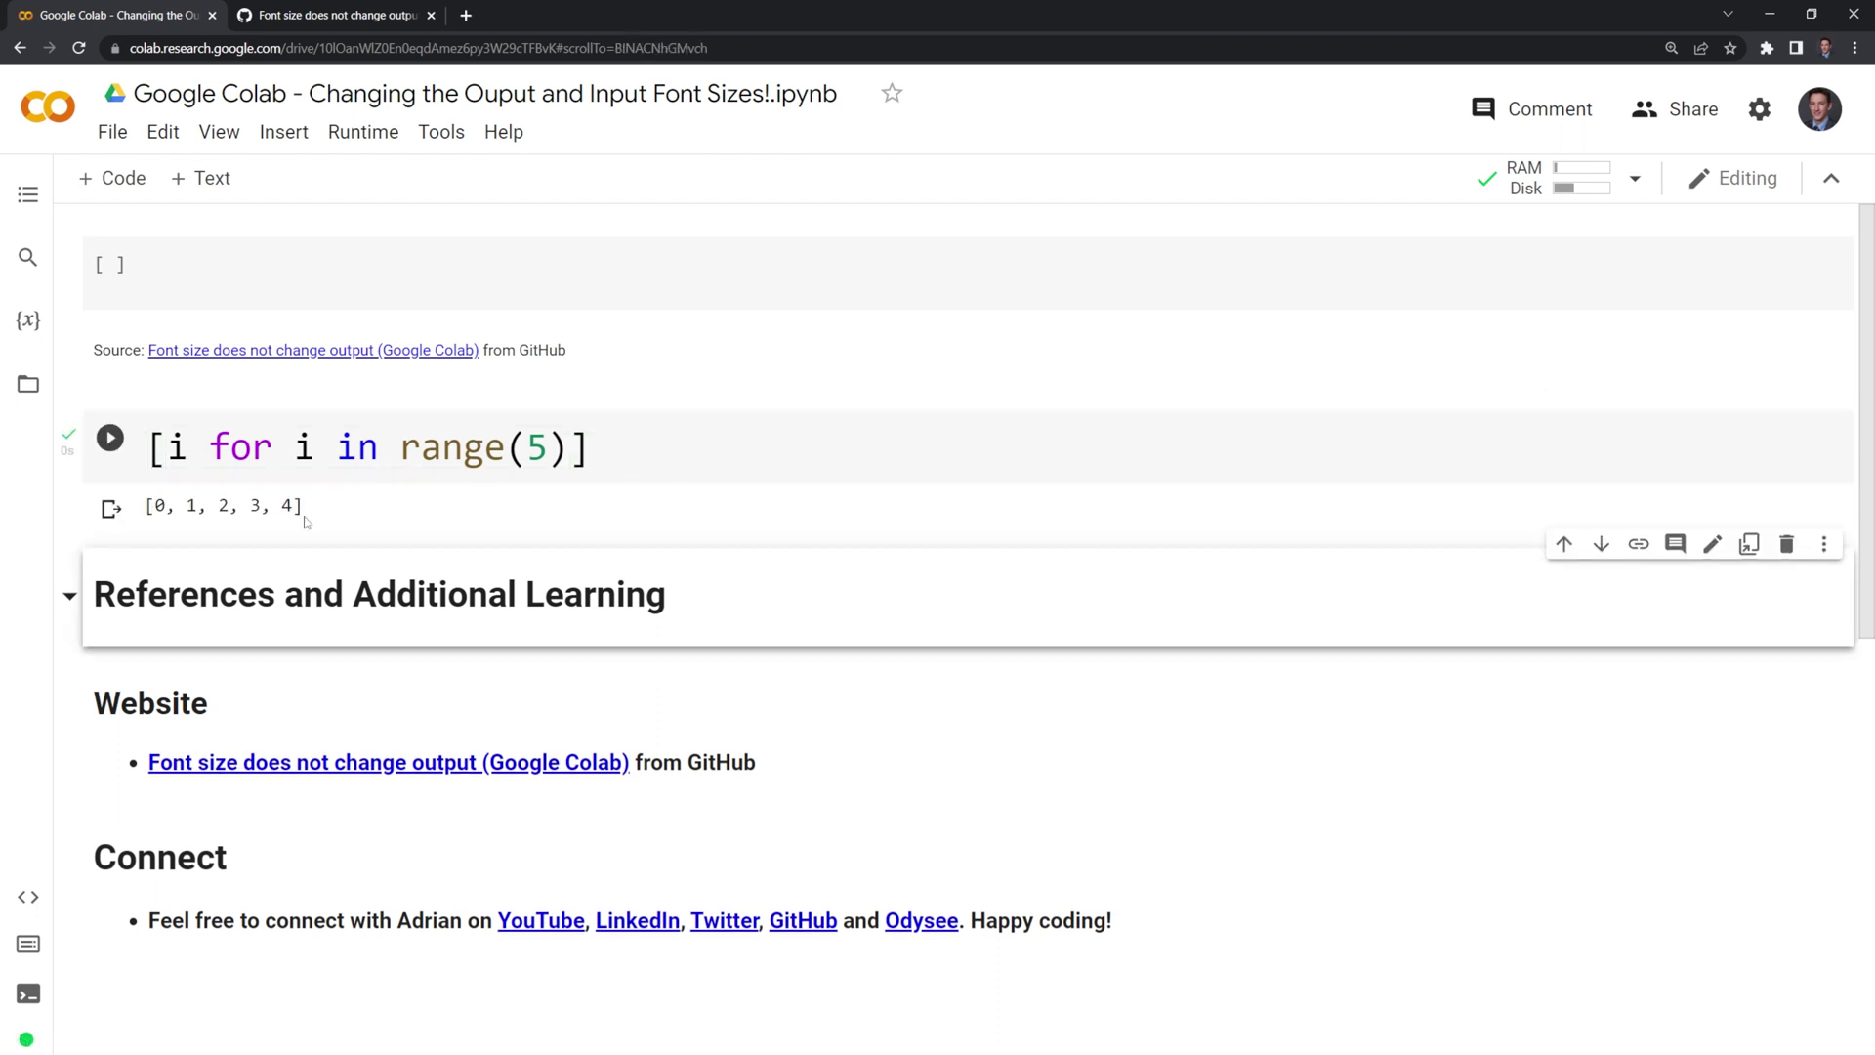
click(330, 15)
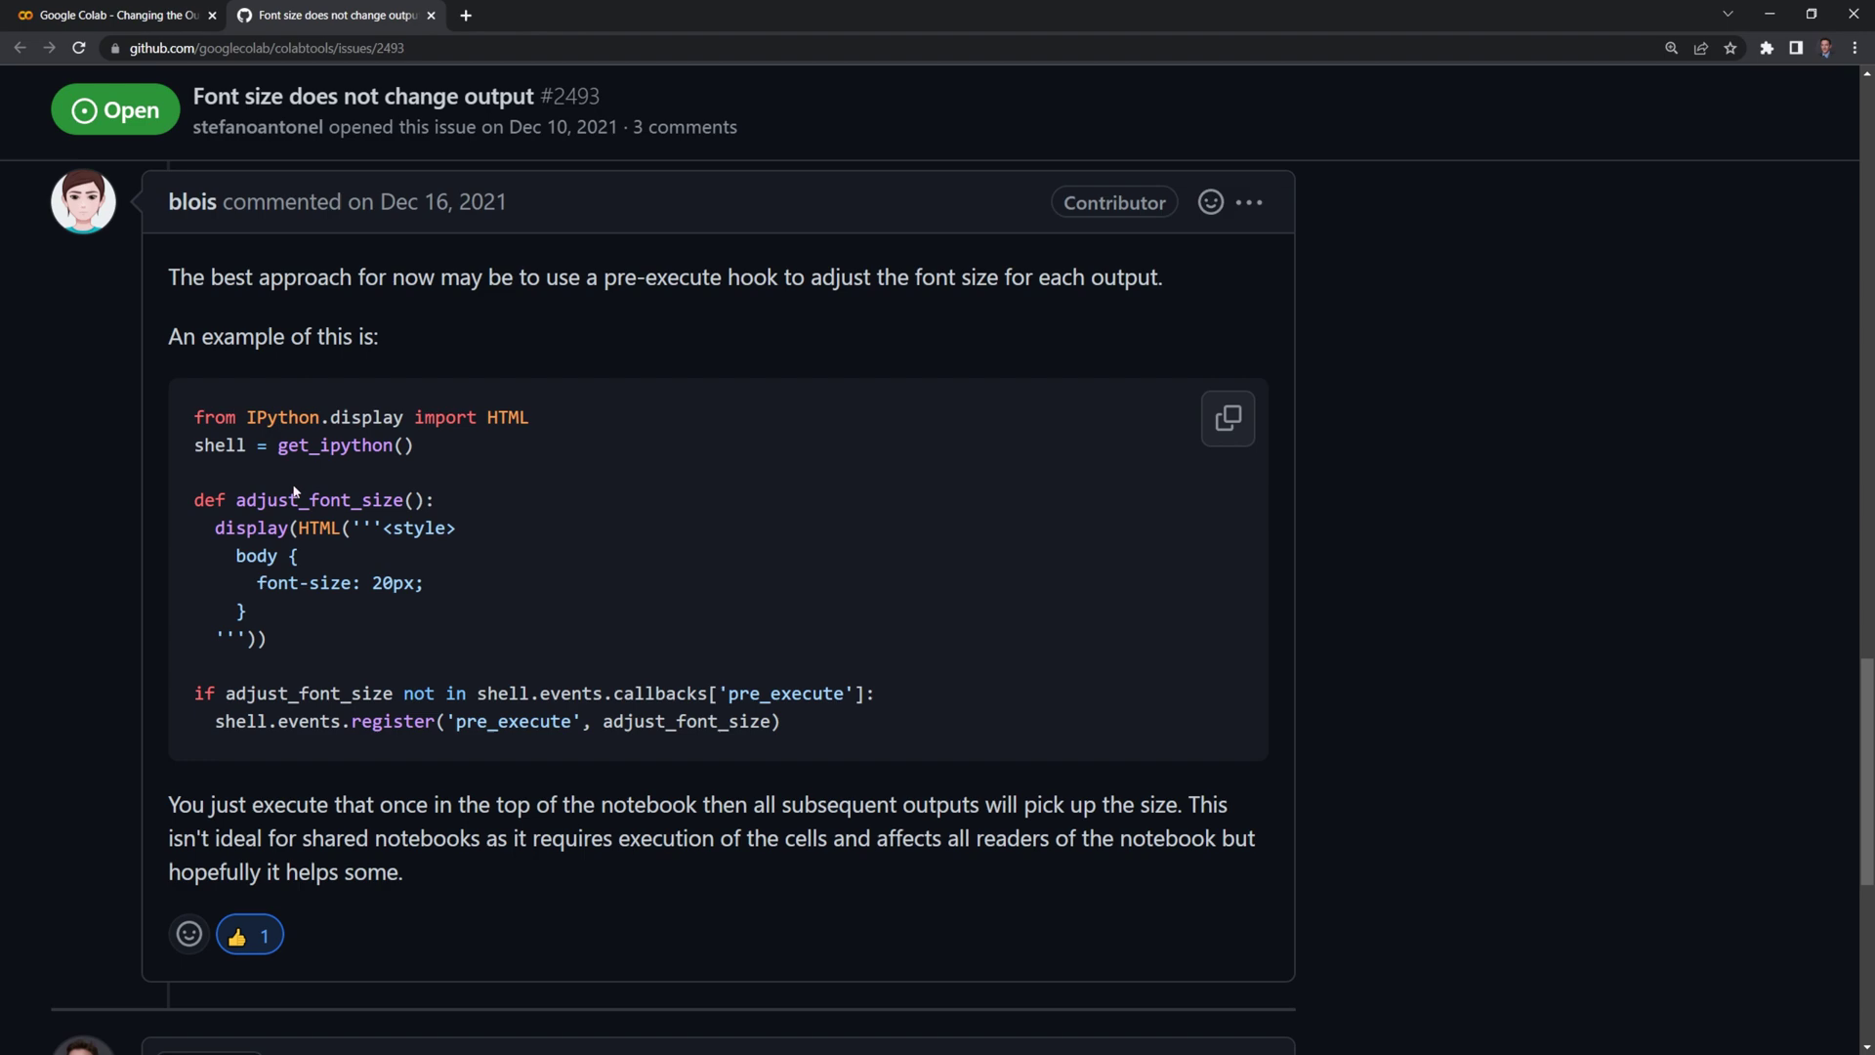
drag(830, 740, 194, 417)
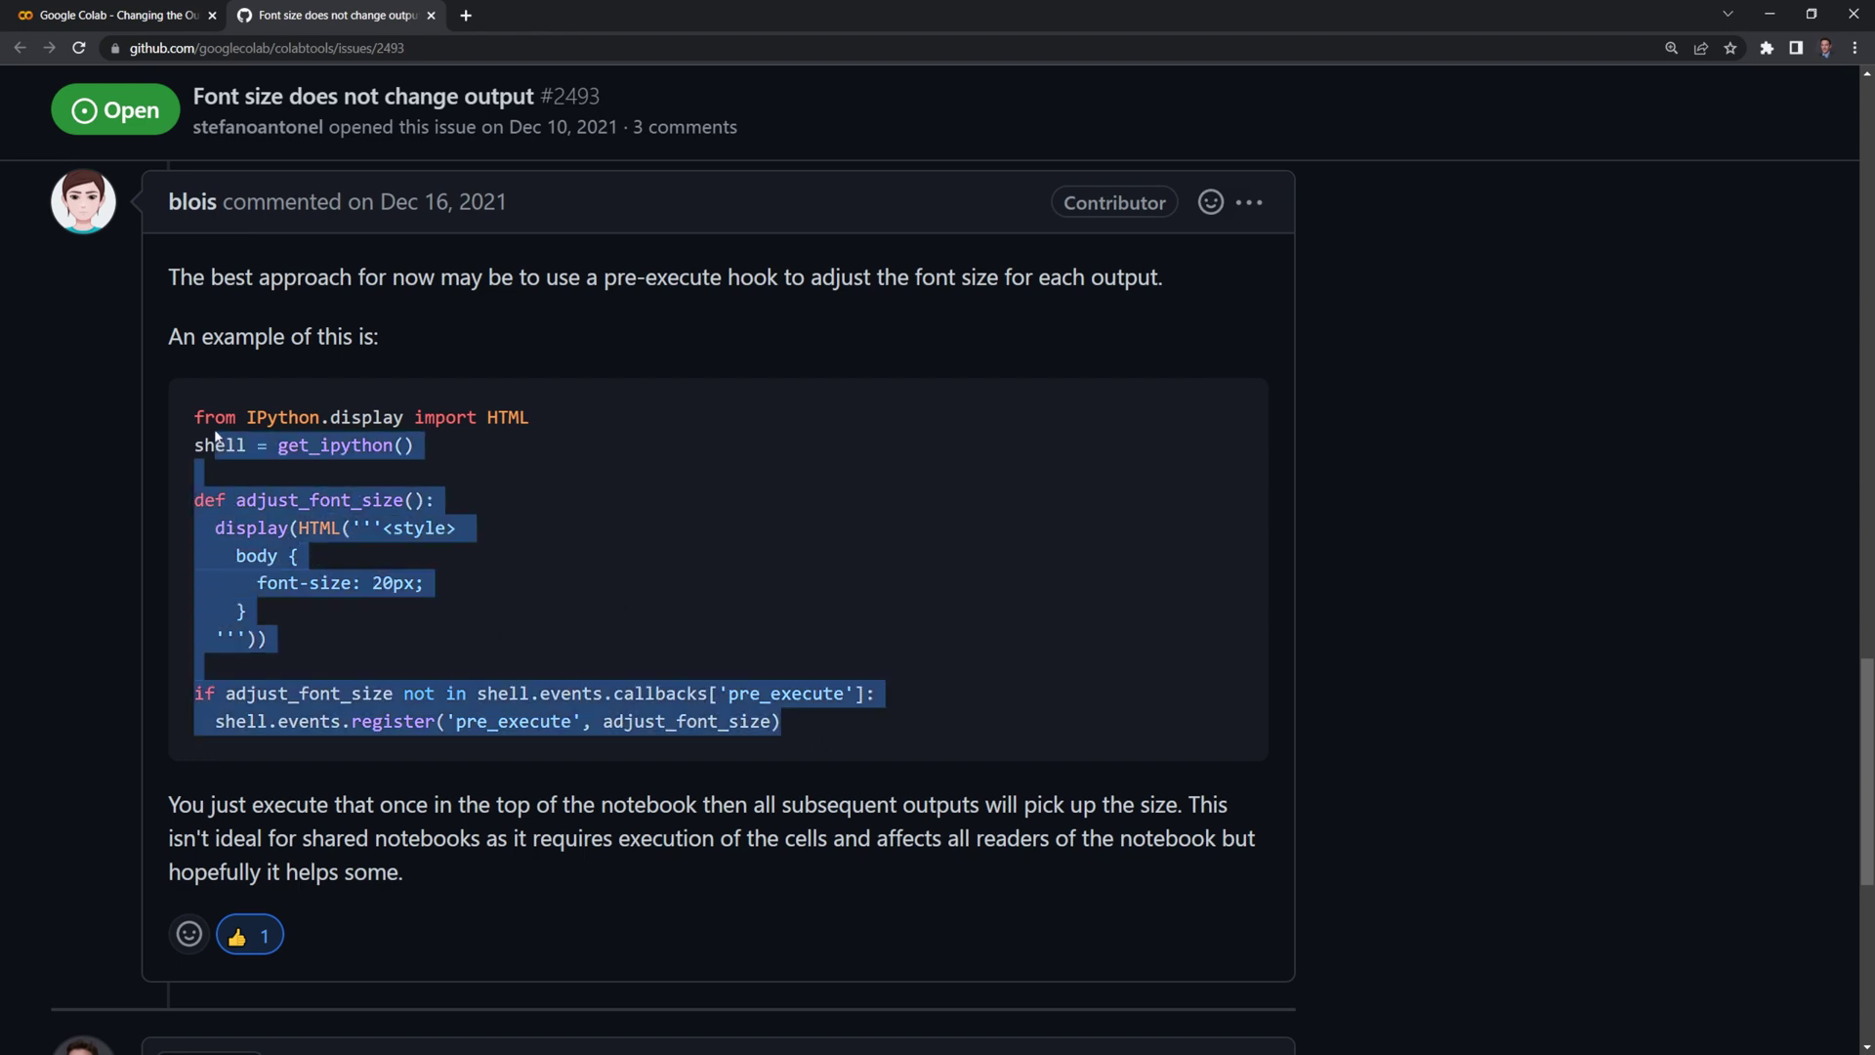
Paste the 28px pre_execute hook into the top cell, run it, then re-run the list cell.
key(ctrl+c)
click(156, 15)
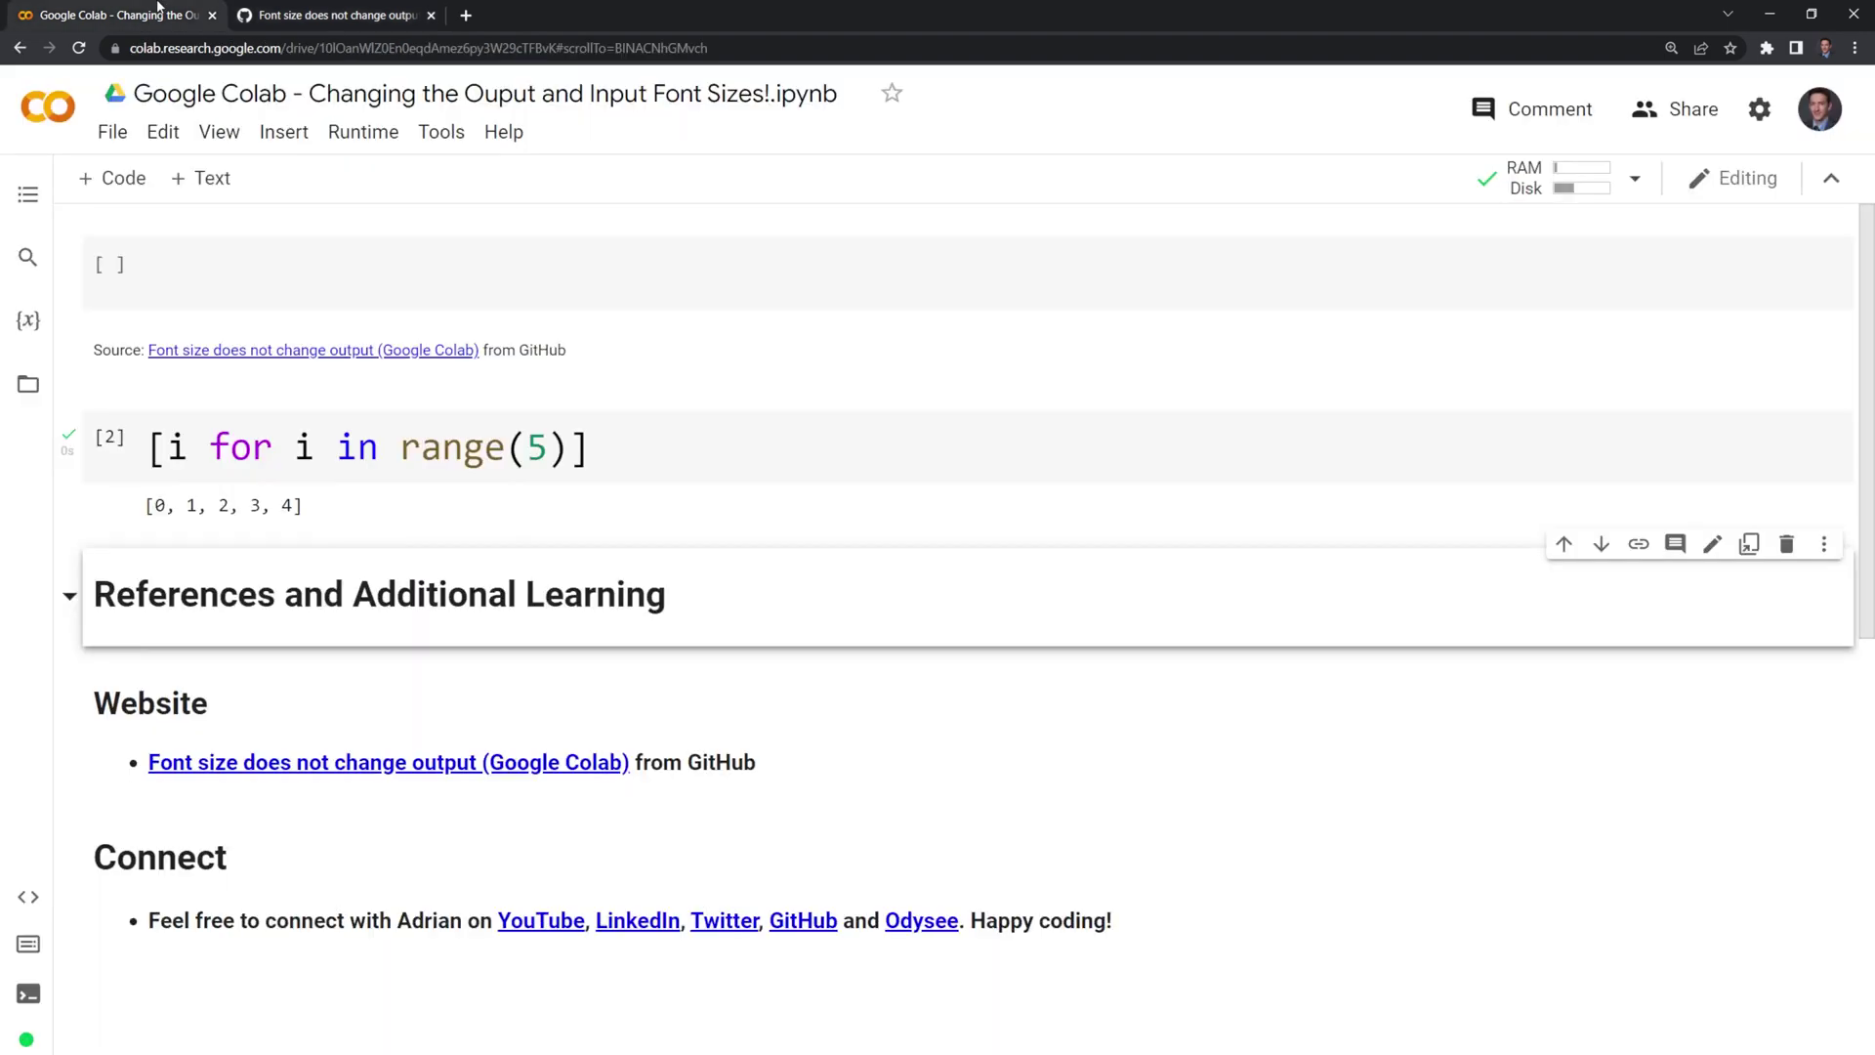
click(382, 378)
key(ctrl+v)
key(shift+Return)
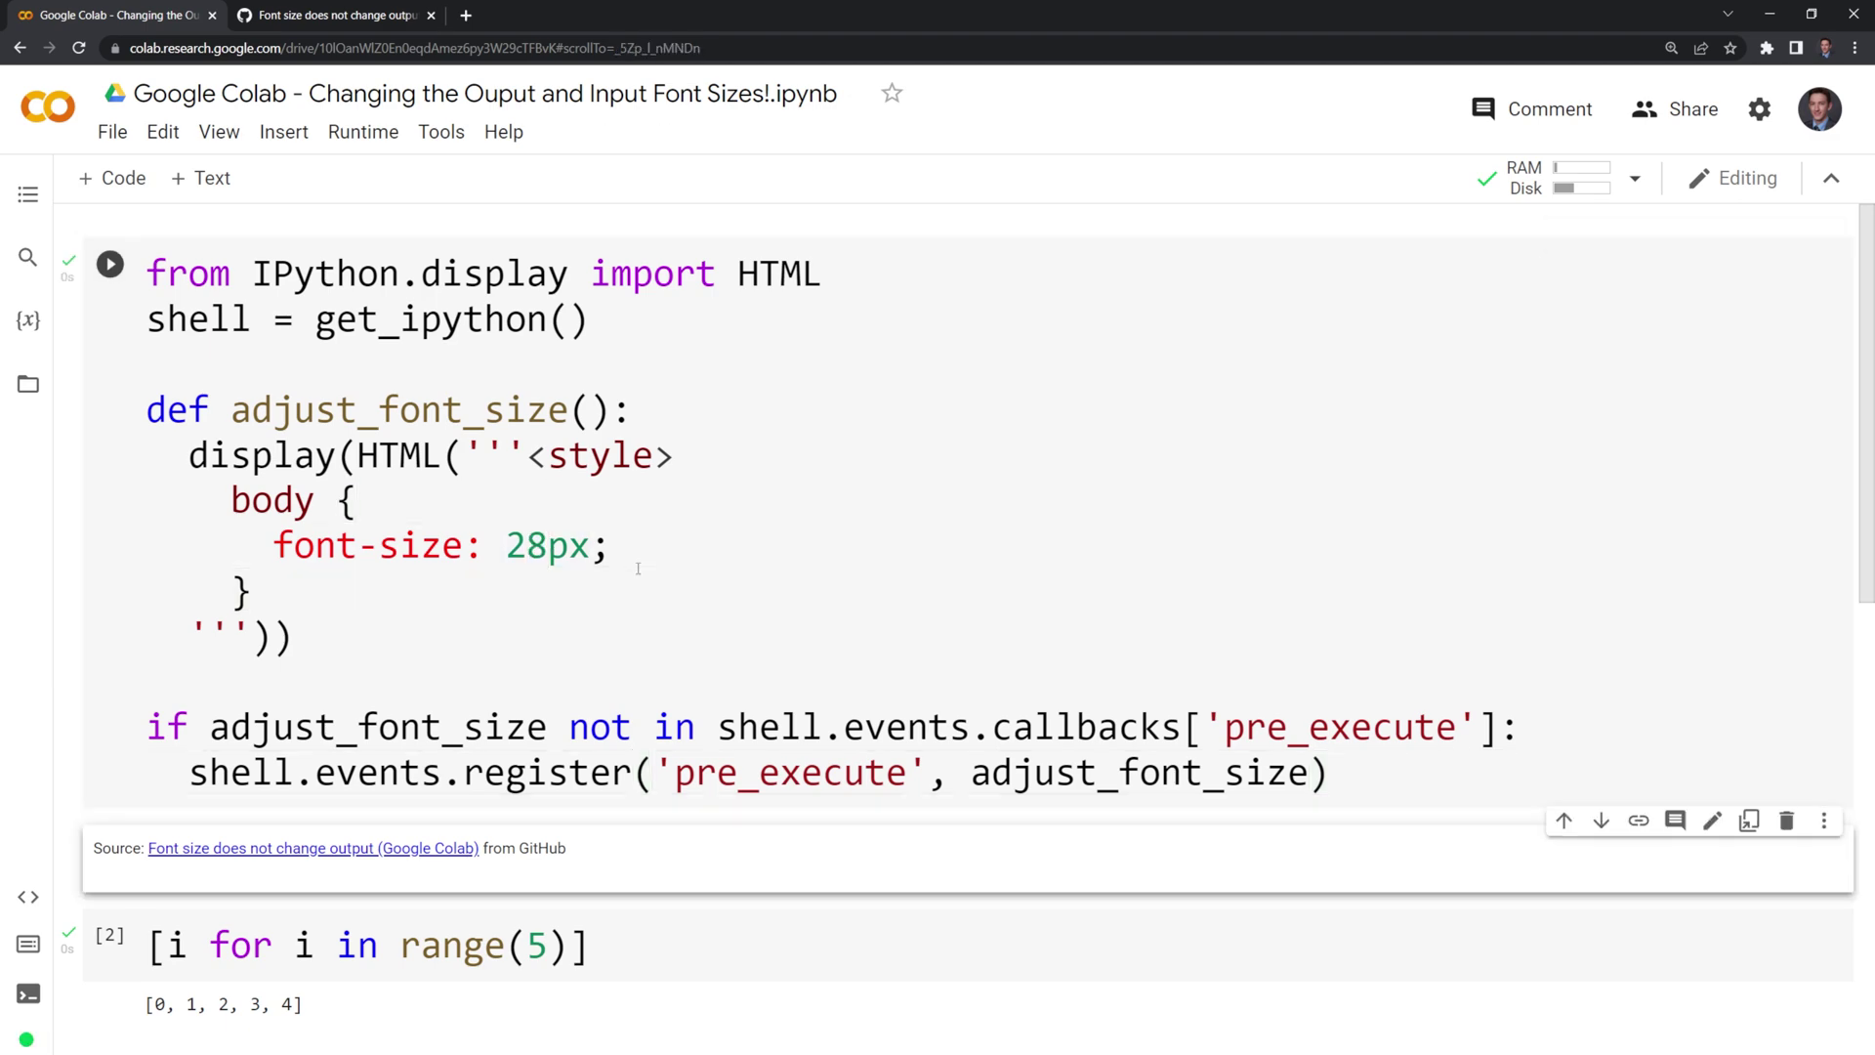
key(shift+Return)
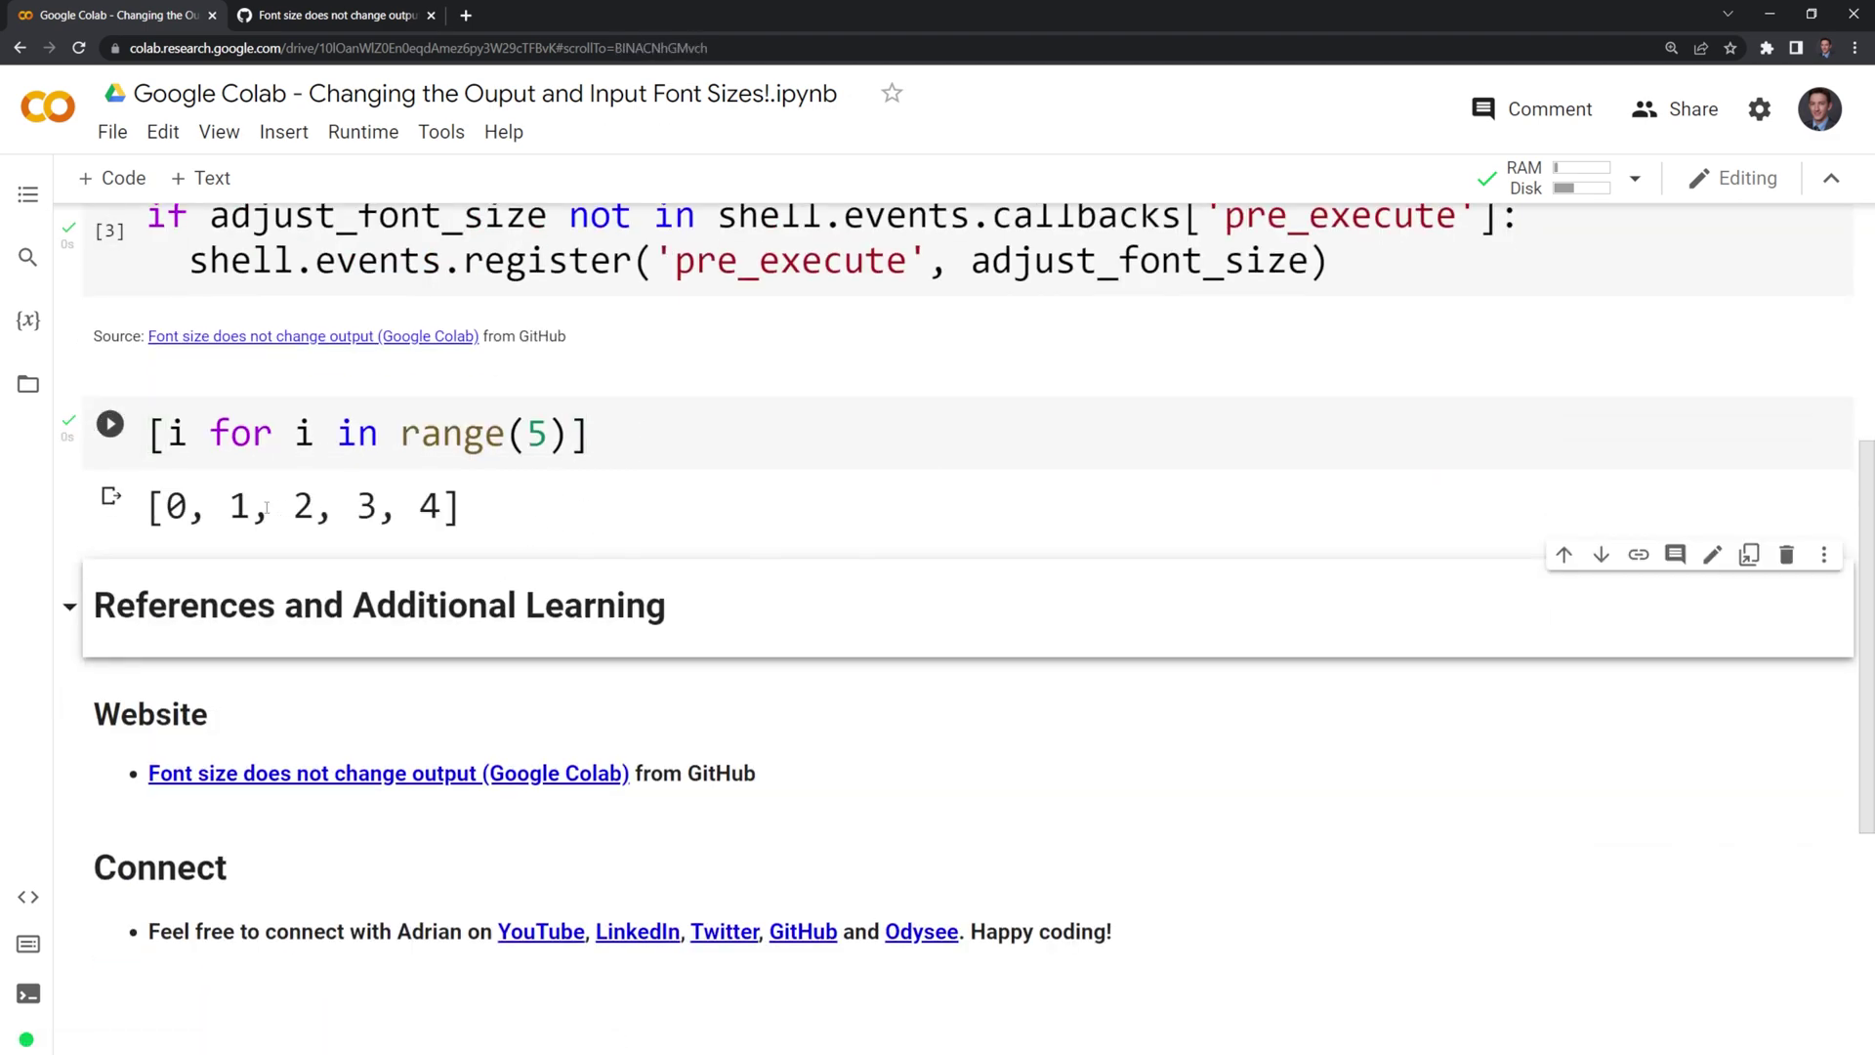
click(516, 511)
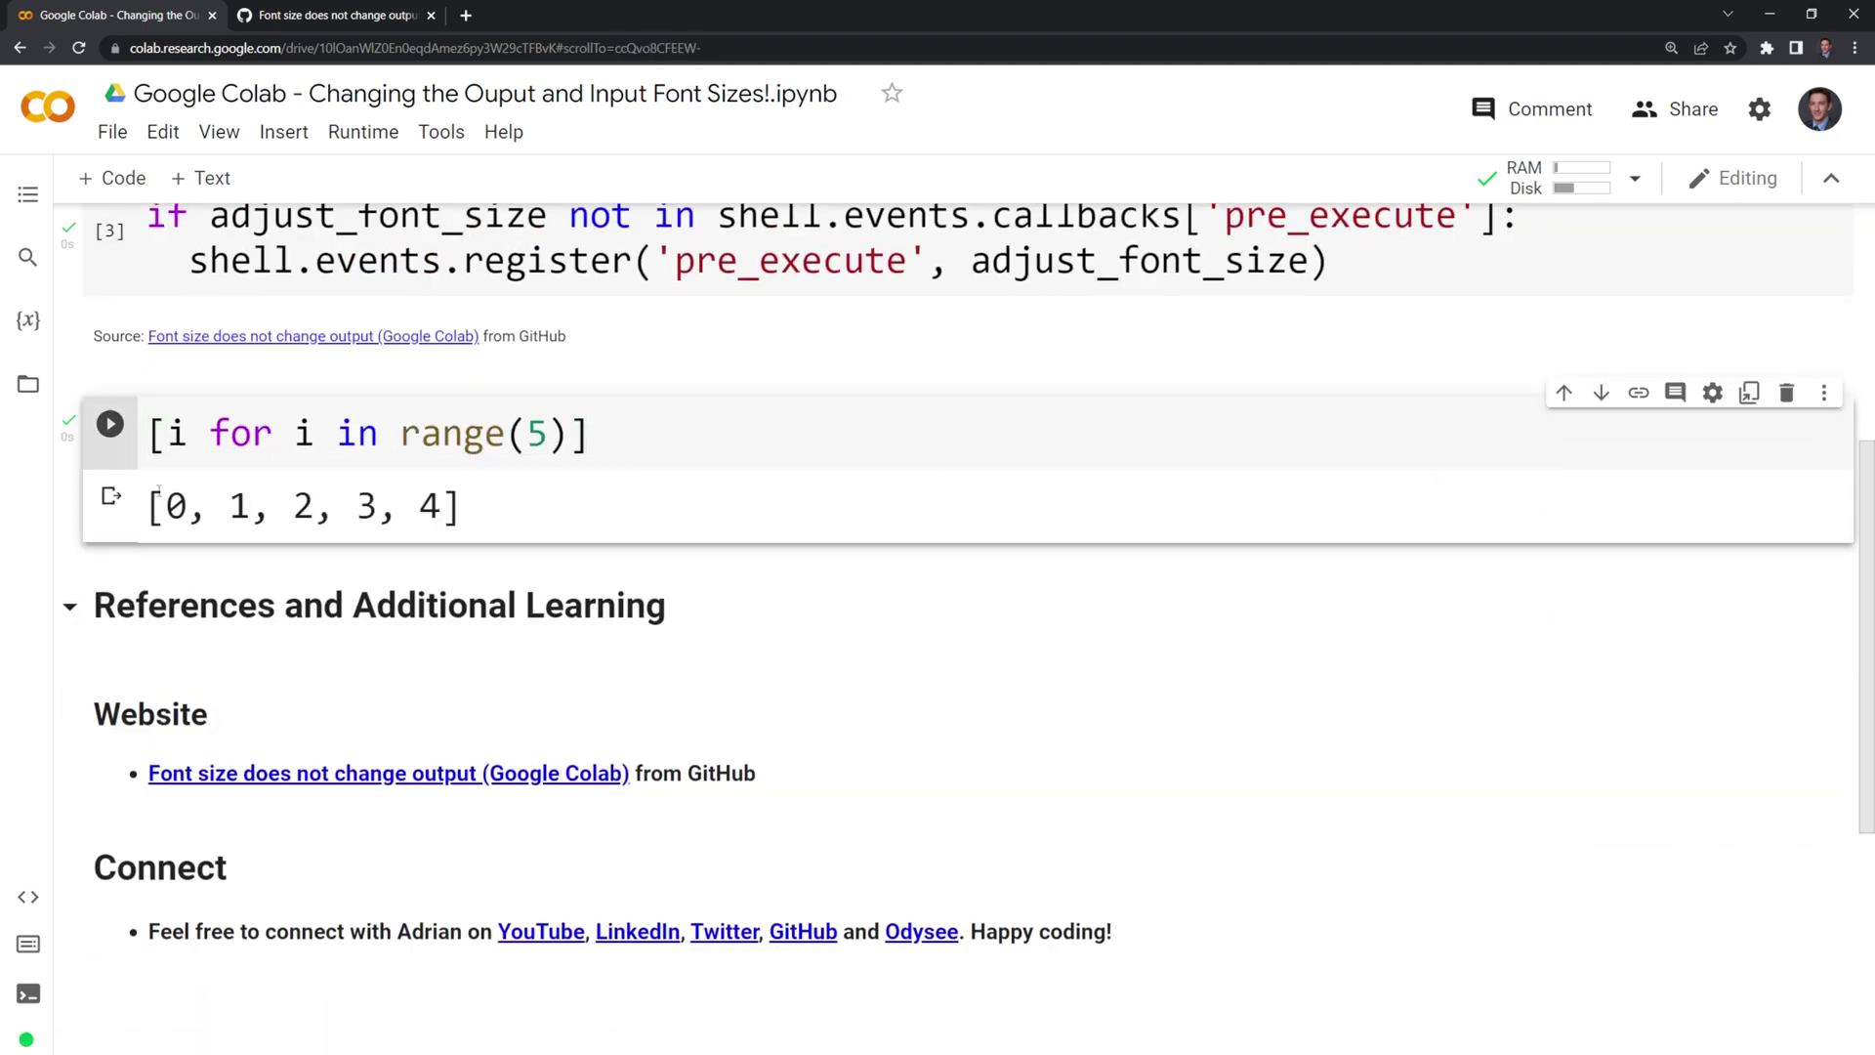